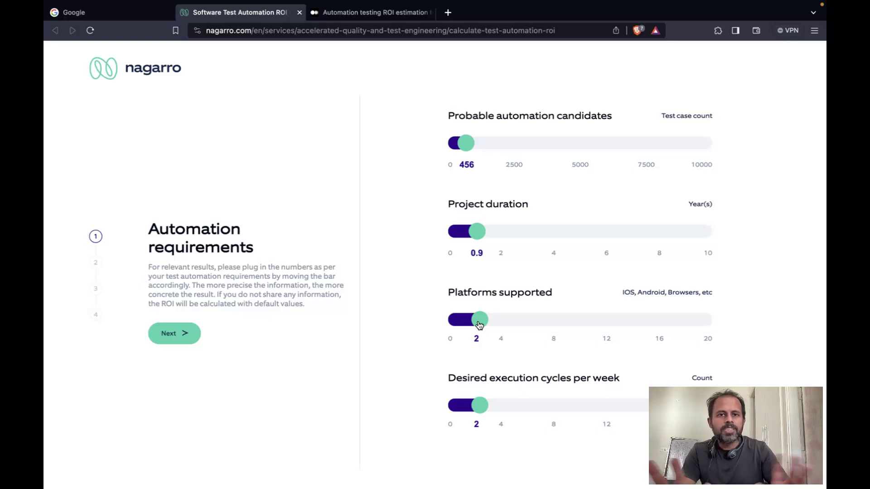
Set the desired execution cycles per week to 1 and continue to the setup effort questions.
scroll(479, 333, down, 3)
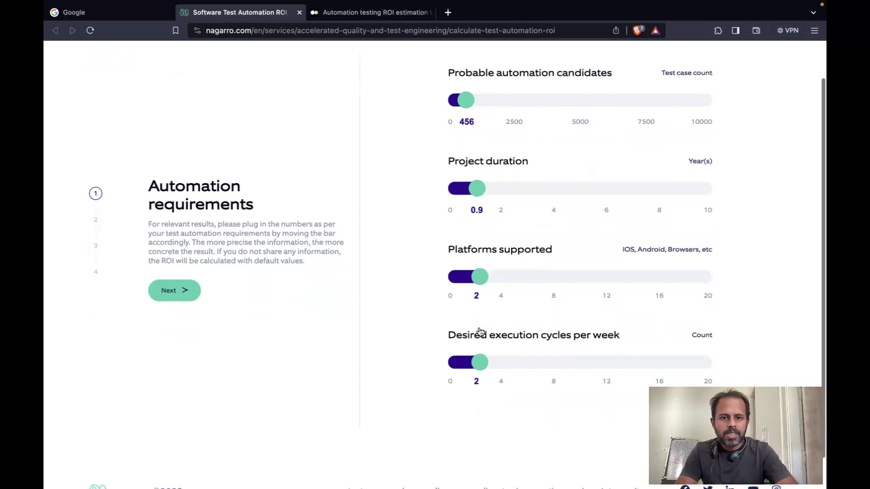
mouse_move(478, 332)
mouse_down()
mouse_move(502, 332)
mouse_move(467, 331)
mouse_up()
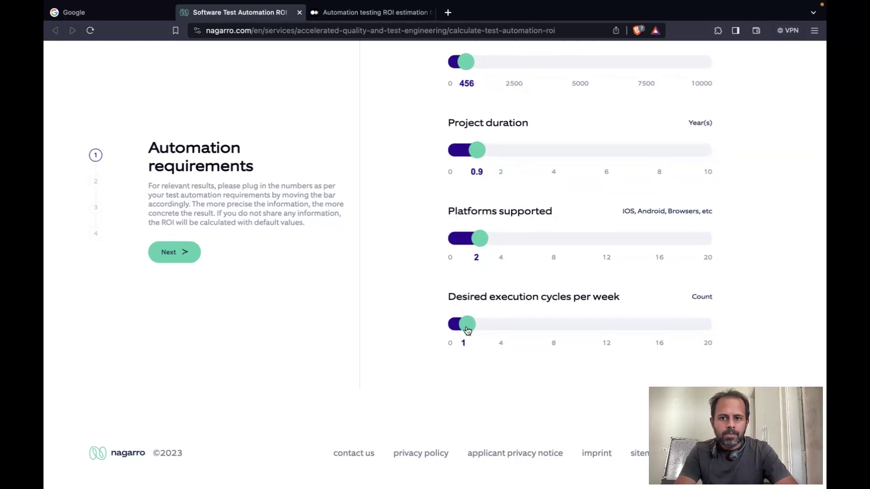
click(168, 256)
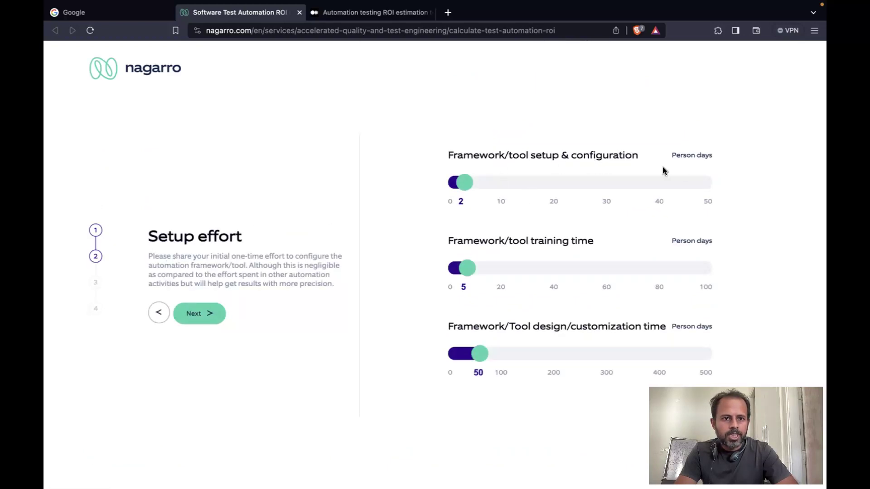
Set framework setup to 10 and training time to 21 person days, lower the design/customization time, and continue to business complexity.
drag(470, 185, 503, 190)
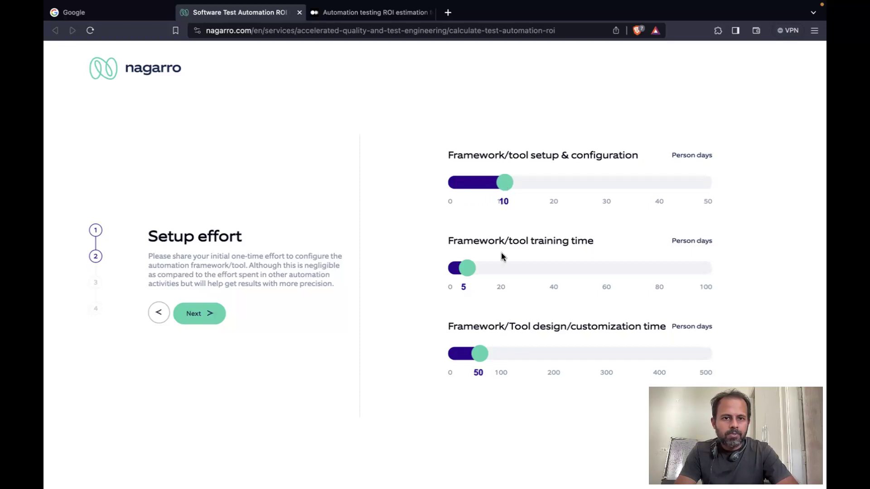
drag(466, 271, 507, 271)
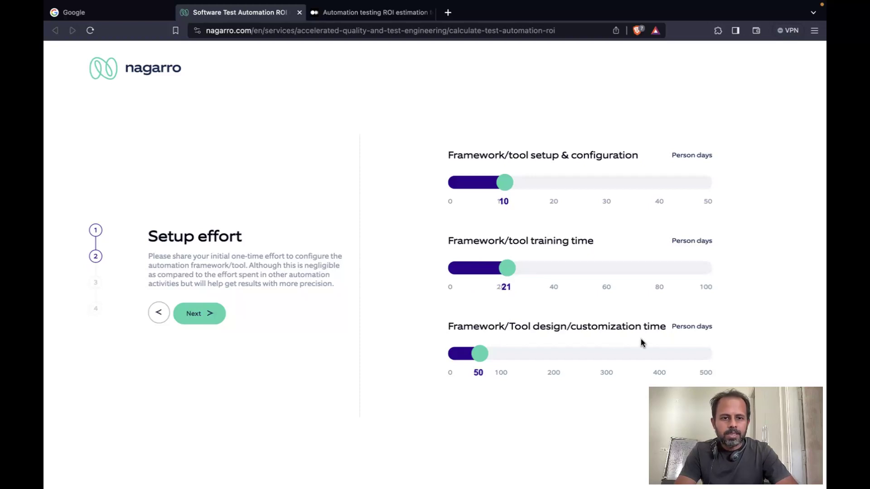
drag(482, 357, 465, 355)
click(188, 312)
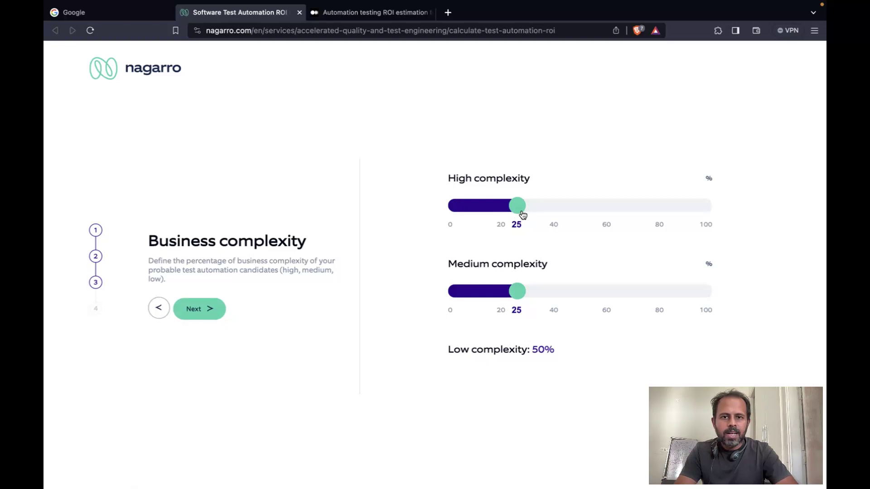
Set medium complexity to 29%, lower the high complexity share, and continue to coverage and hourly costs.
drag(518, 207, 497, 196)
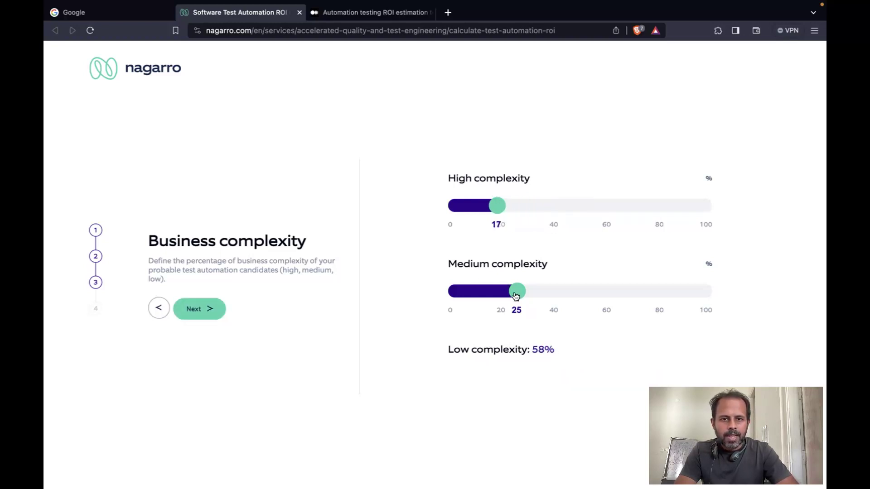
mouse_move(520, 295)
mouse_down()
mouse_move(604, 293)
mouse_move(500, 287)
mouse_move(526, 290)
mouse_up()
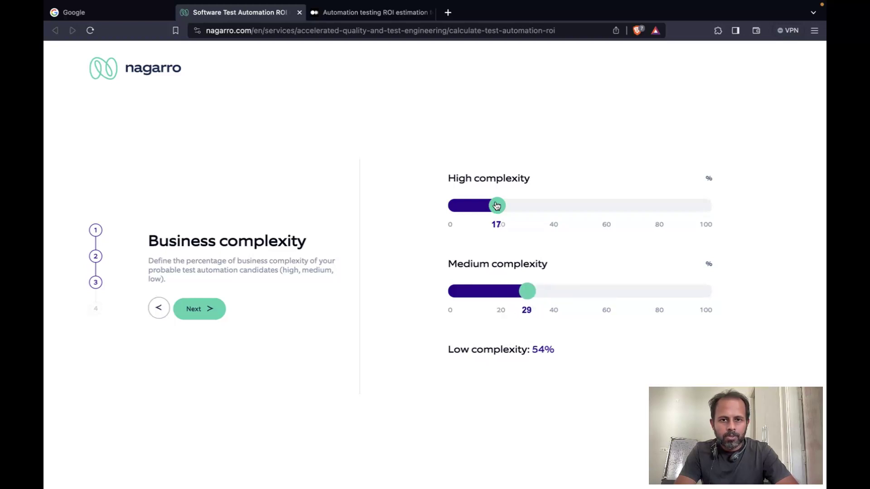
drag(497, 203, 482, 207)
click(194, 308)
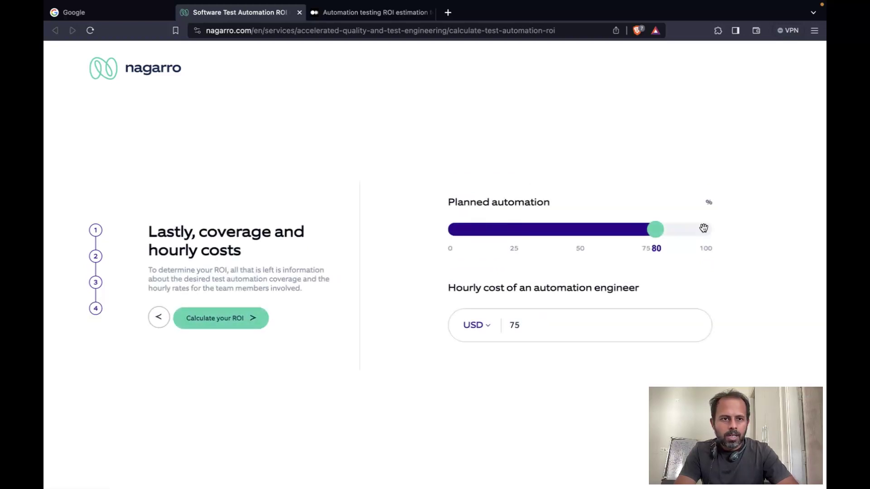
Set planned automation to 62% and the automation engineer's hourly cost to 100 USD, then calculate and review the ROI.
drag(659, 232, 612, 233)
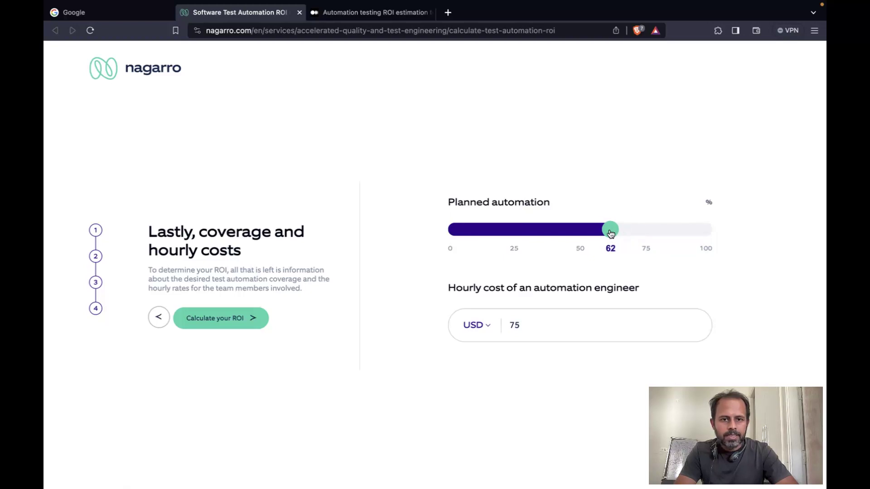
click(487, 326)
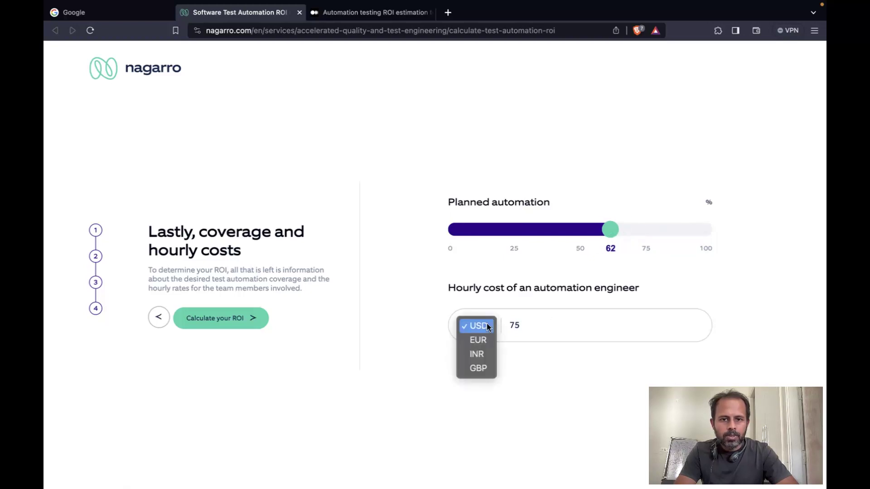
click(519, 324)
drag(541, 327, 508, 328)
text(100)
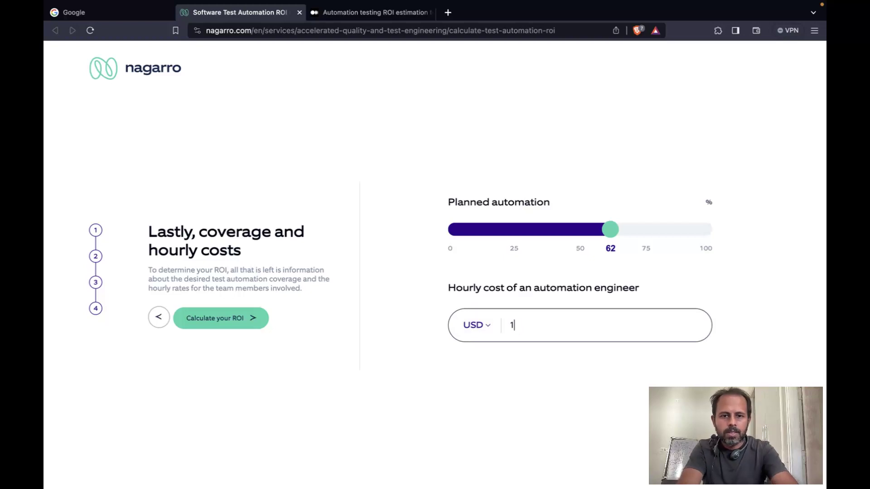
click(226, 319)
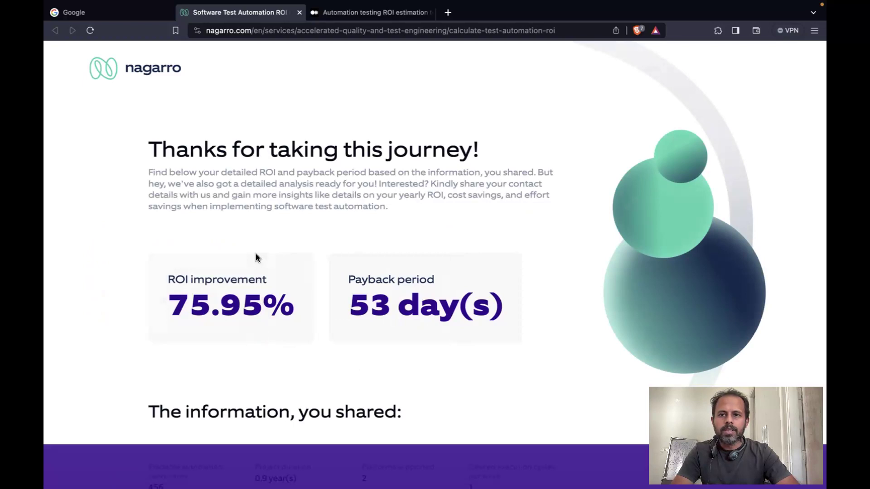
scroll(303, 274, down, 8)
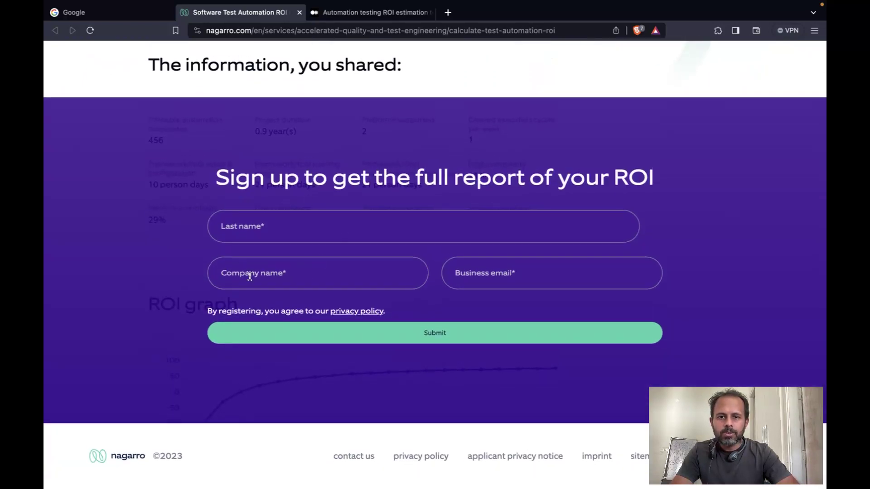
scroll(304, 223, up, 8)
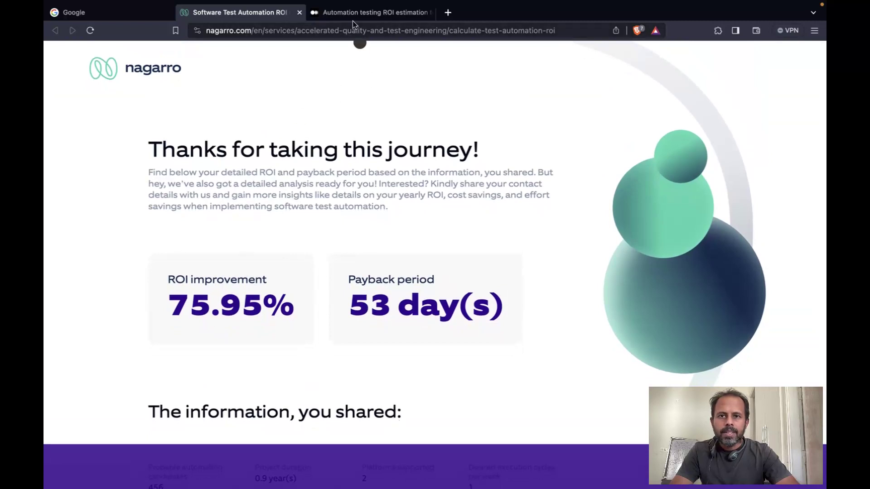
Switch to the Medium article on the automation testing ROI estimation tool, skim it, and open its linked Google Sheets template.
click(354, 14)
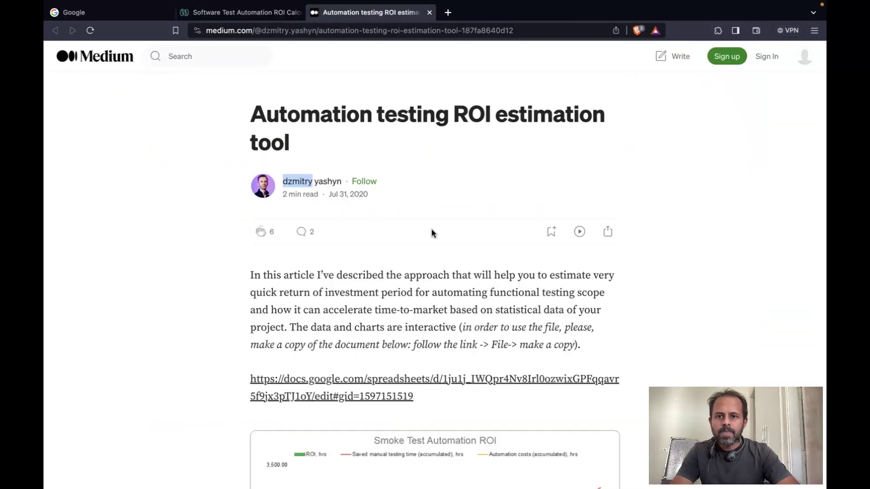
click(437, 125)
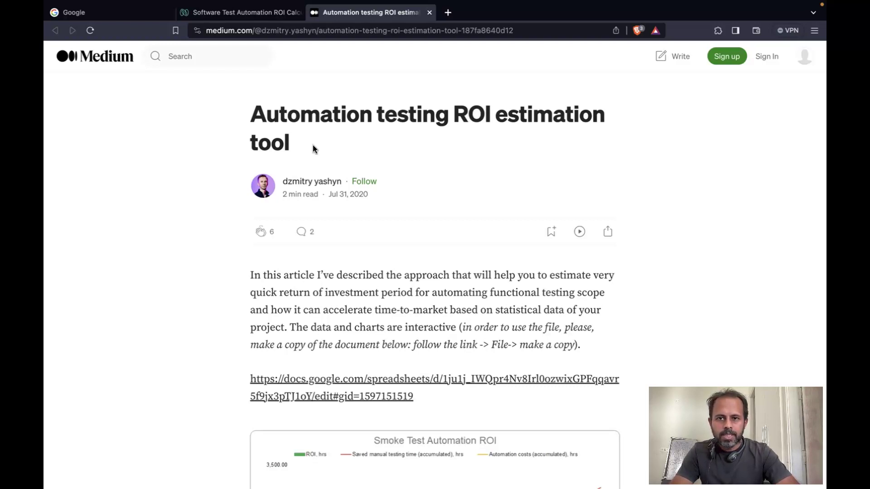
scroll(324, 321, down, 10)
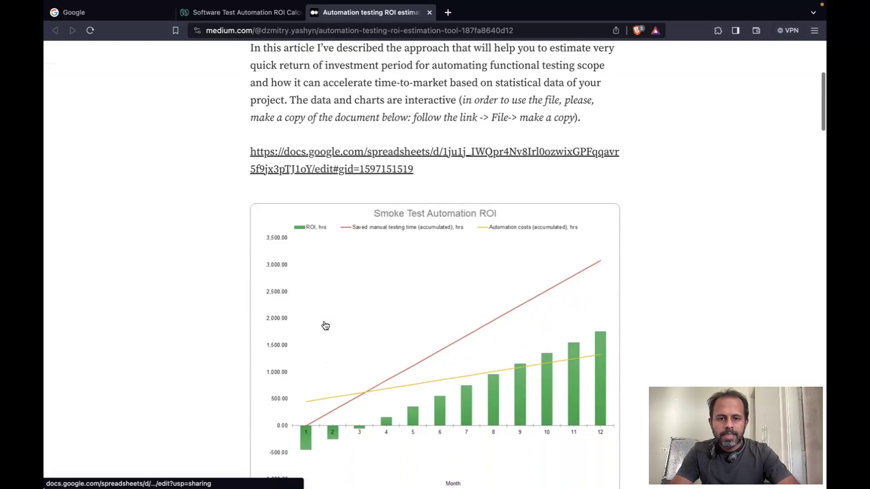
scroll(324, 322, down, 12)
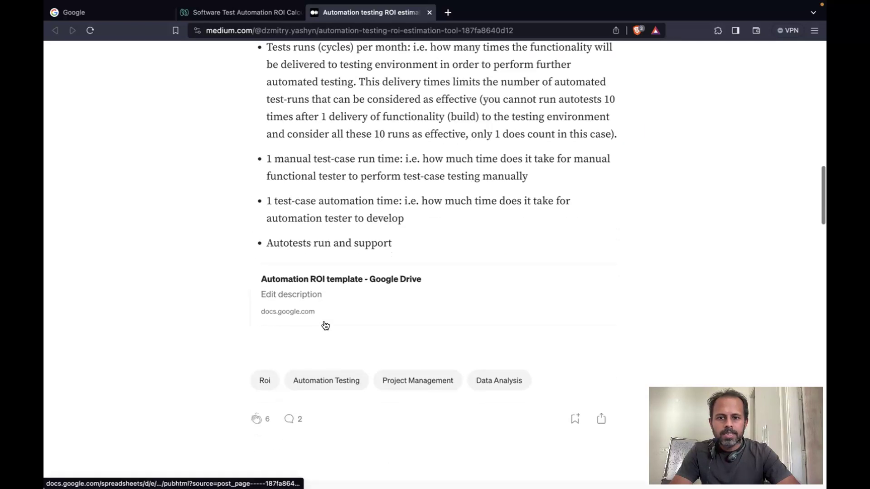
scroll(323, 321, up, 12)
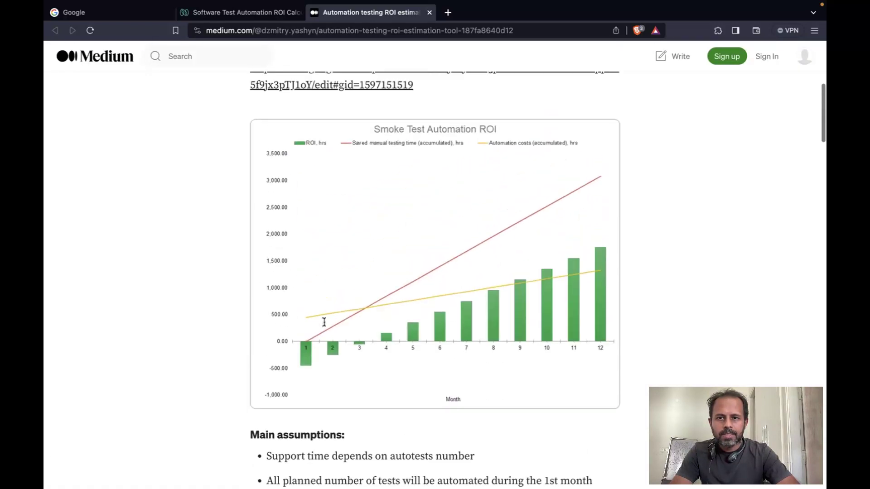
scroll(325, 315, up, 1)
click(350, 160)
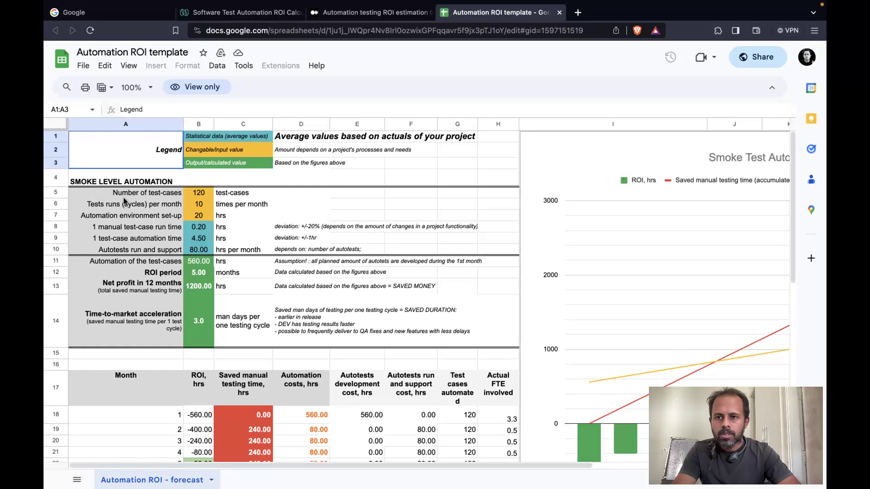
Examine the template's colour legend for statistical, changeable and calculated values, along with the matching input cells.
mouse_move(93, 190)
mouse_down()
mouse_move(283, 213)
mouse_move(281, 199)
mouse_up()
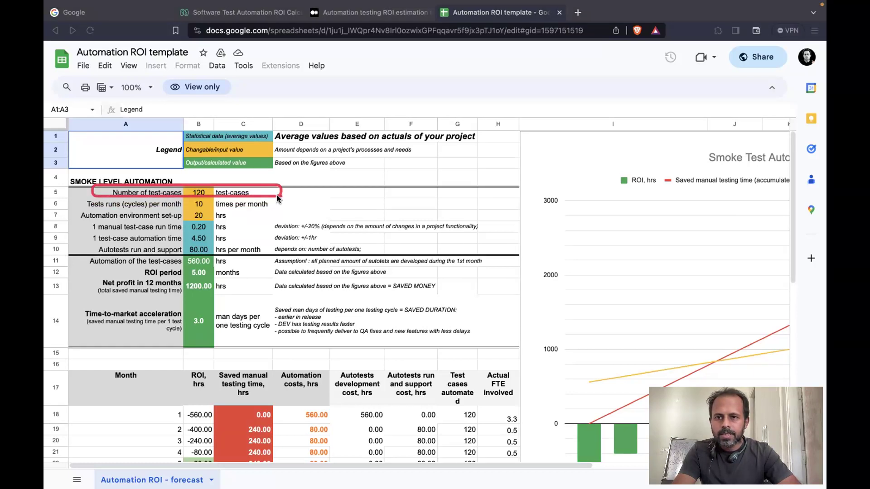
drag(179, 140, 303, 166)
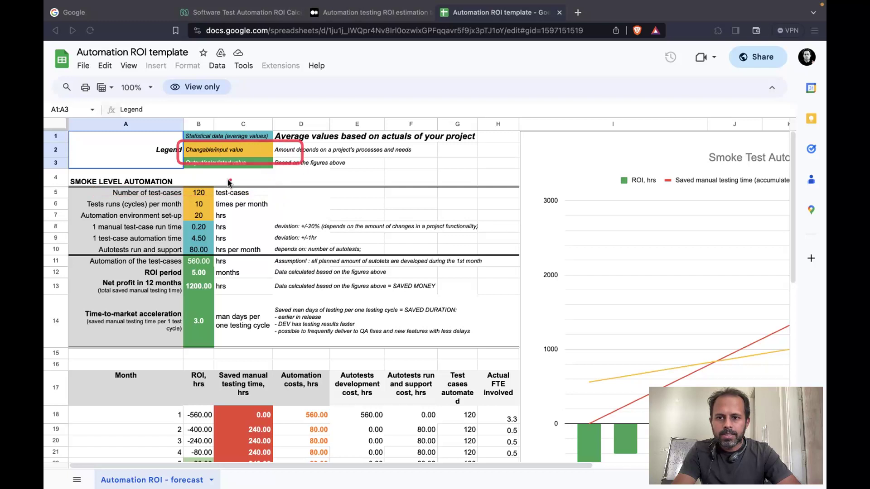
drag(181, 186, 213, 225)
mouse_move(274, 145)
mouse_down()
mouse_move(286, 158)
mouse_move(428, 159)
mouse_up()
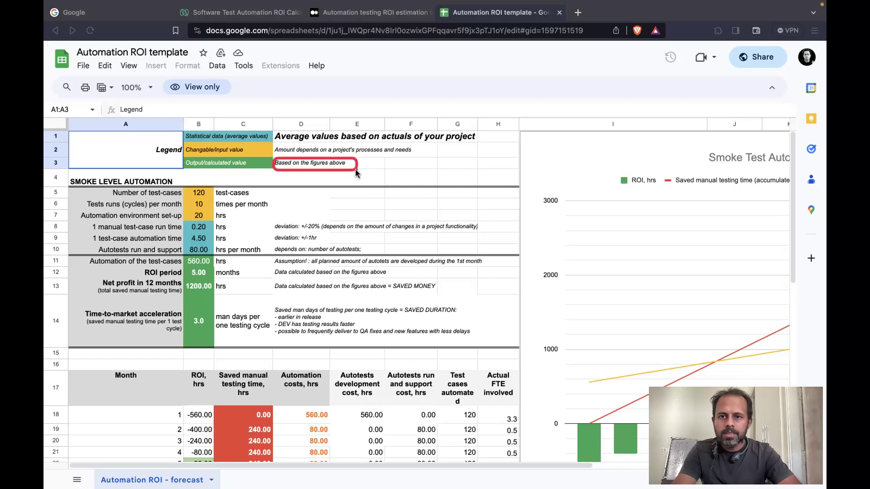
drag(186, 130, 495, 146)
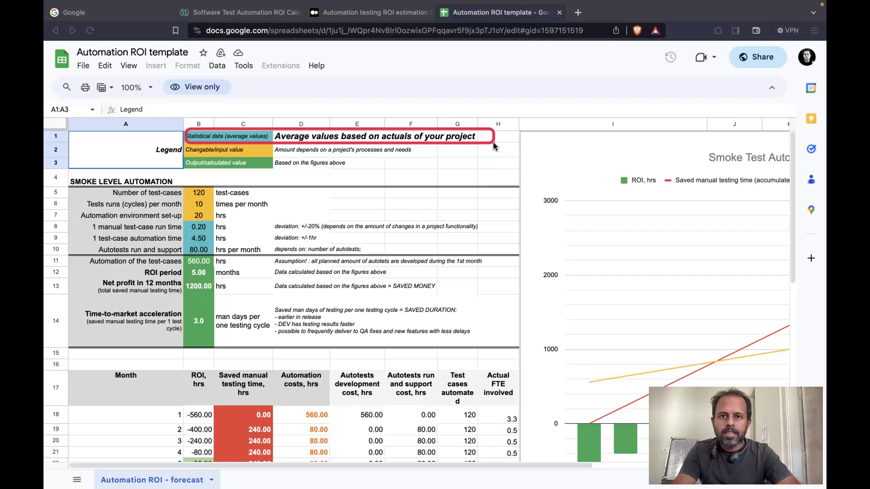
Review the smoke level automation inputs row by row, from number of test-cases through autotests run and support.
drag(103, 187, 280, 207)
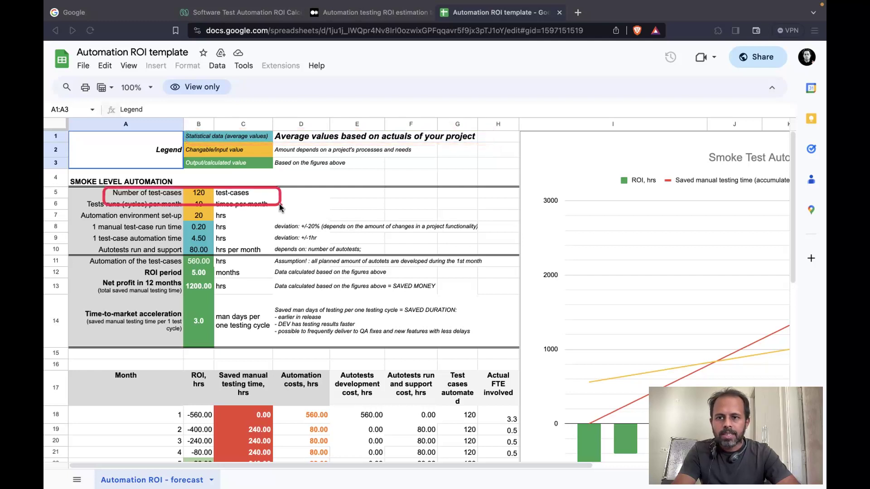
mouse_move(84, 198)
mouse_down()
mouse_move(231, 224)
mouse_move(278, 212)
mouse_up()
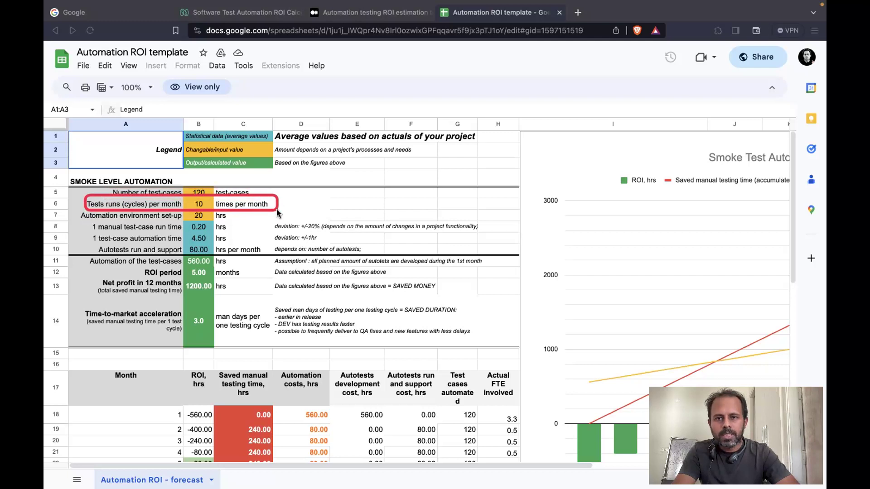
drag(71, 209, 254, 225)
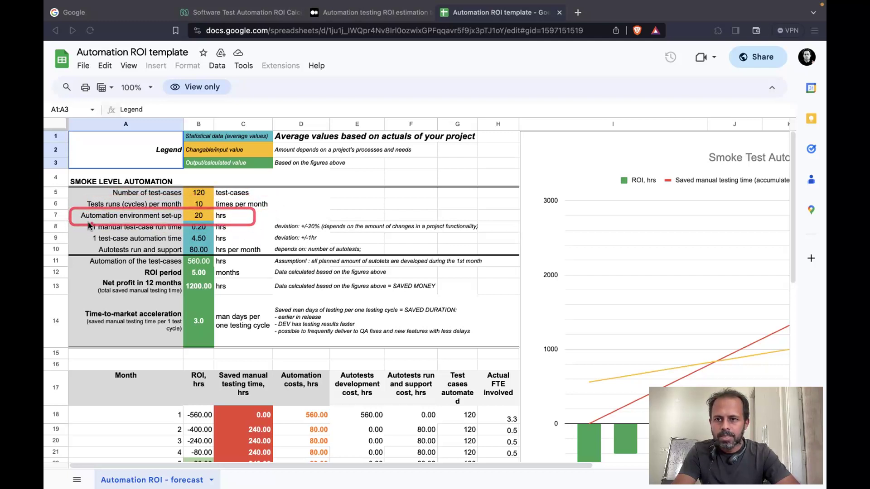
mouse_move(81, 221)
mouse_down()
mouse_move(150, 235)
mouse_move(237, 235)
mouse_up()
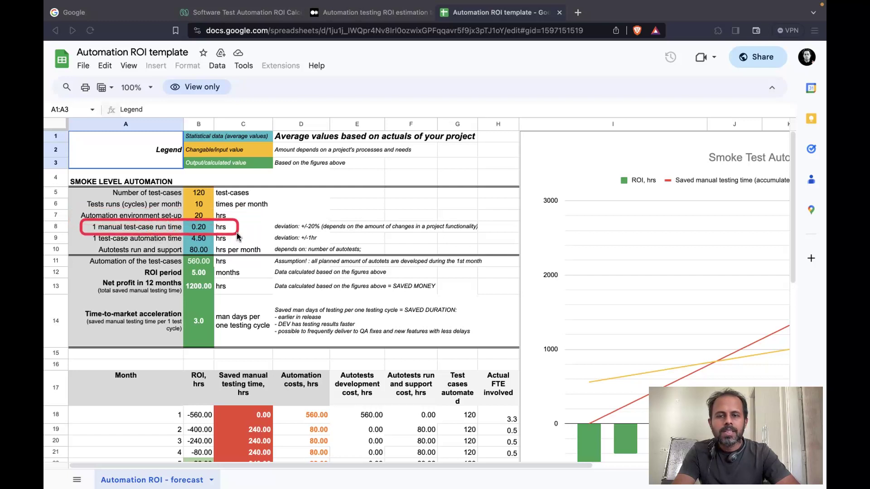
mouse_move(87, 232)
mouse_down()
mouse_move(127, 245)
mouse_move(233, 245)
mouse_up()
mouse_move(86, 240)
mouse_down()
mouse_move(162, 264)
mouse_move(264, 255)
mouse_up()
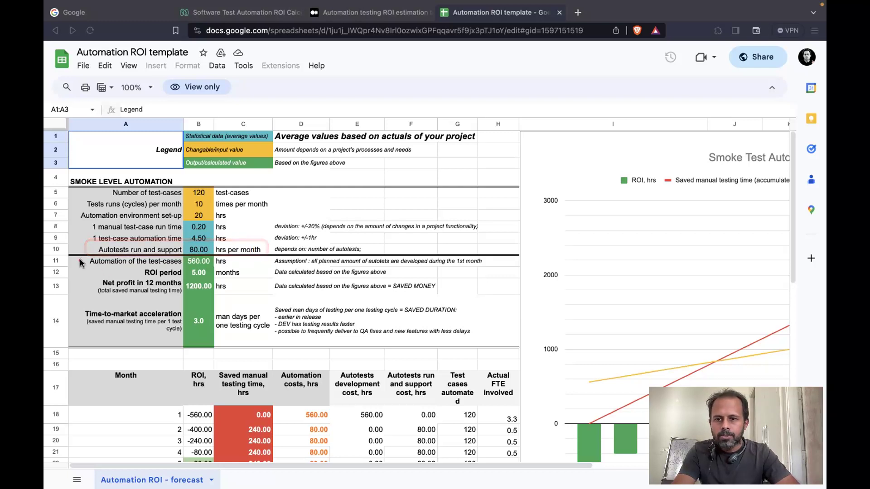
Examine the calculated ROI period, net profit and time-to-market rows, along with the 12-month ROI table below them.
drag(78, 259, 213, 278)
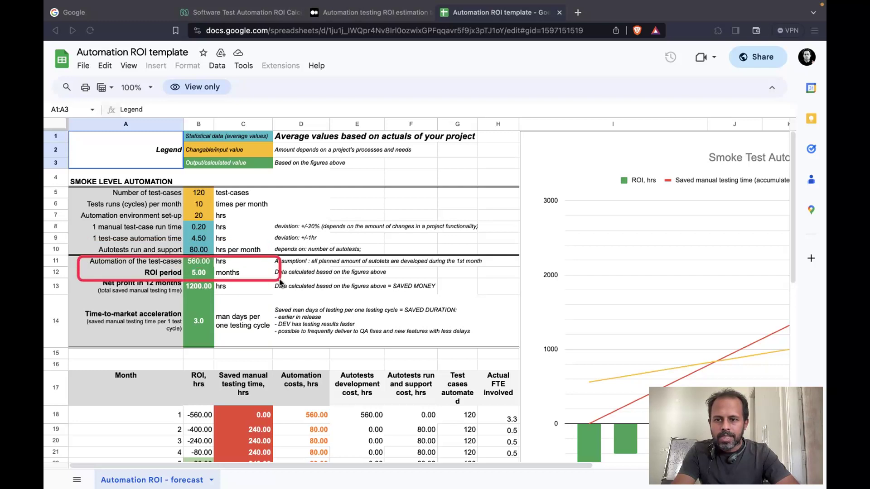
mouse_move(95, 278)
mouse_down()
mouse_move(177, 299)
mouse_move(265, 302)
mouse_up()
scroll(265, 301, down, 5)
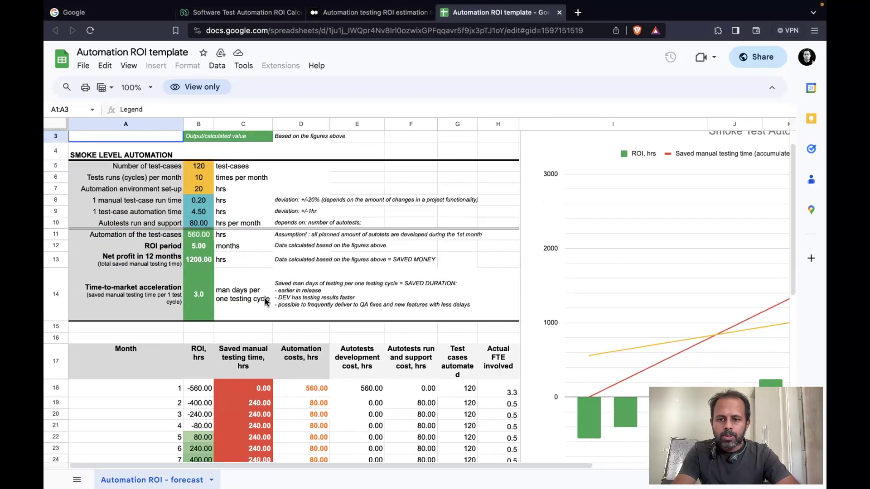
scroll(265, 301, down, 2)
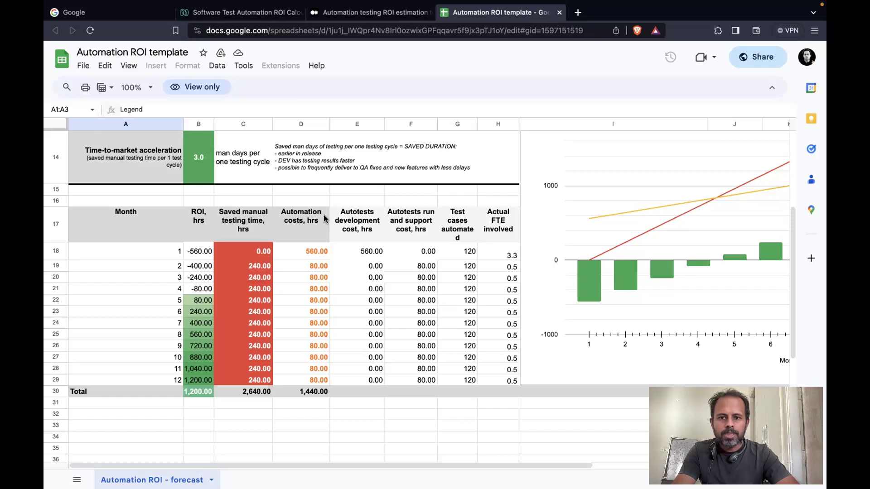
scroll(165, 233, down, 1)
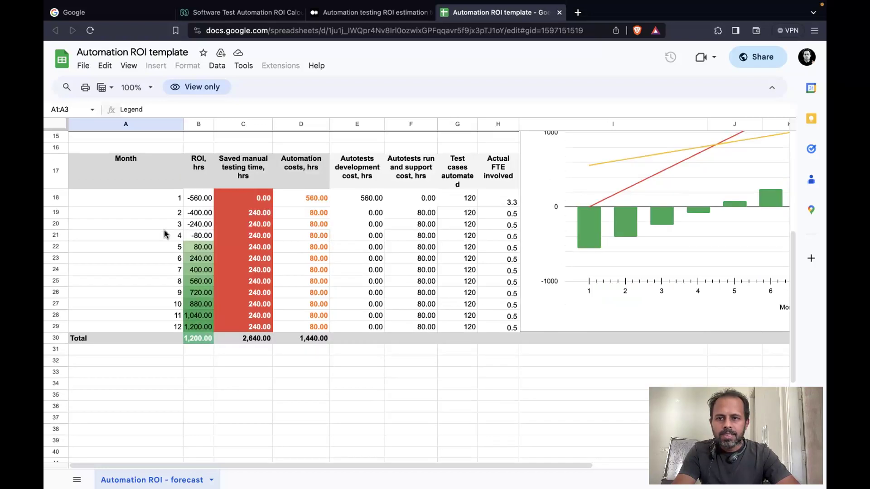
drag(159, 184, 184, 352)
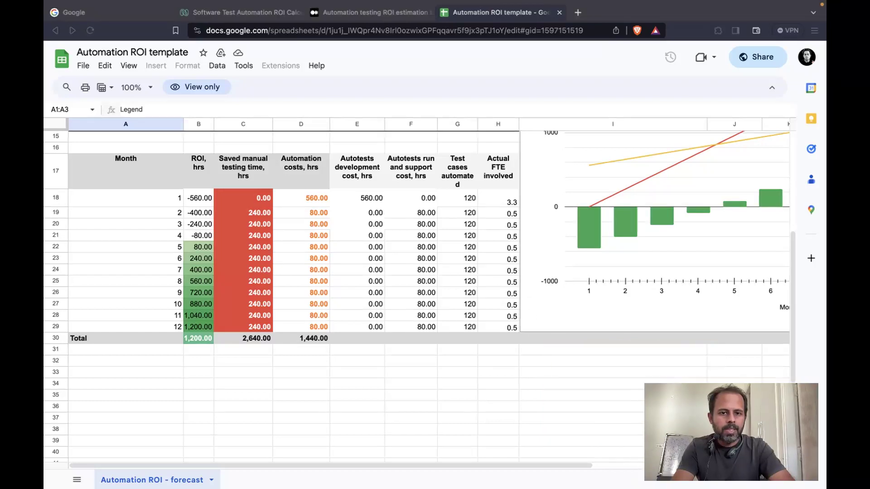
Examine the Smoke Test Automation ROI chart across all 12 months, comparing its ROI bars, saved manual testing time and automation costs lines.
scroll(482, 265, up, 5)
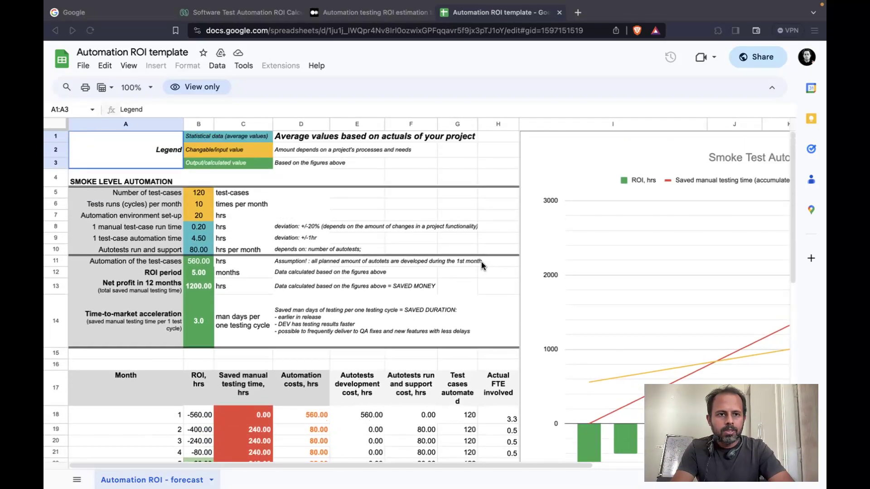
scroll(482, 266, right, 5)
scroll(481, 265, down, 5)
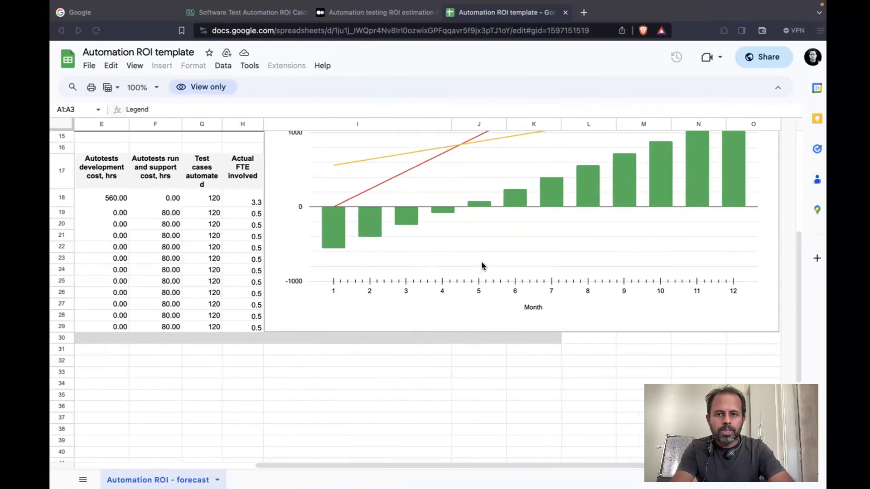
scroll(483, 265, up, 5)
scroll(482, 266, up, 2)
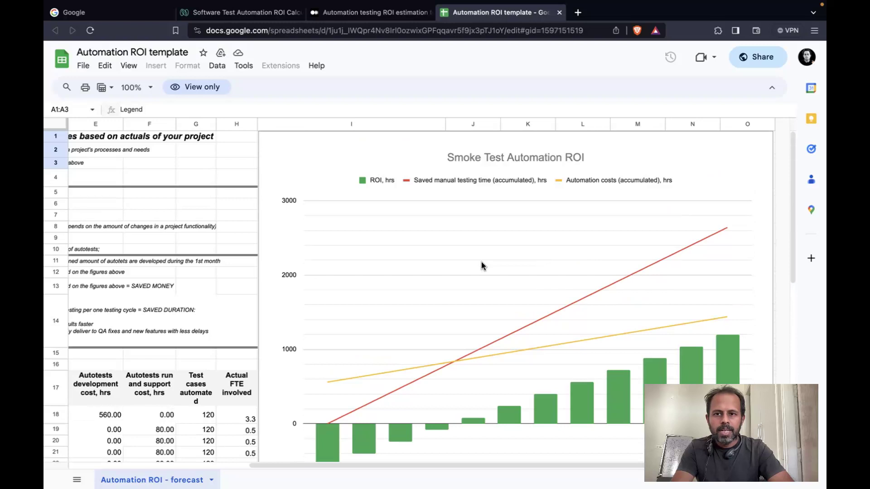
scroll(482, 265, left, 5)
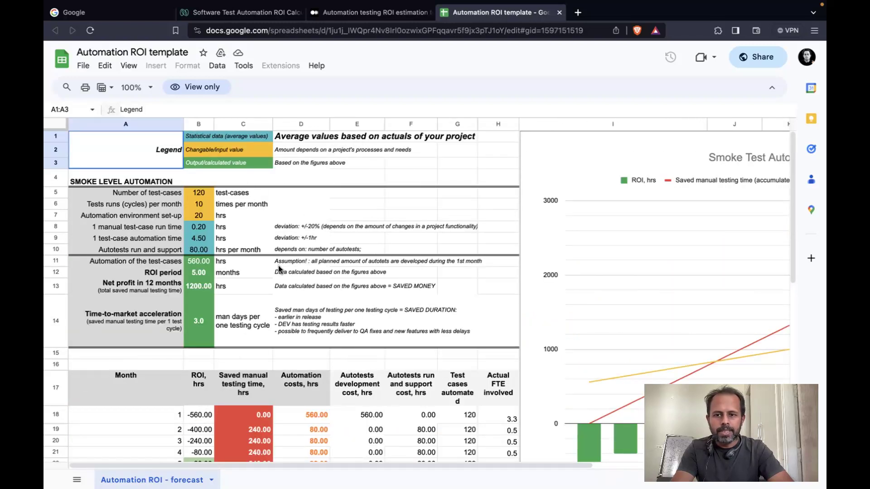
scroll(267, 304, down, 2)
scroll(256, 333, up, 2)
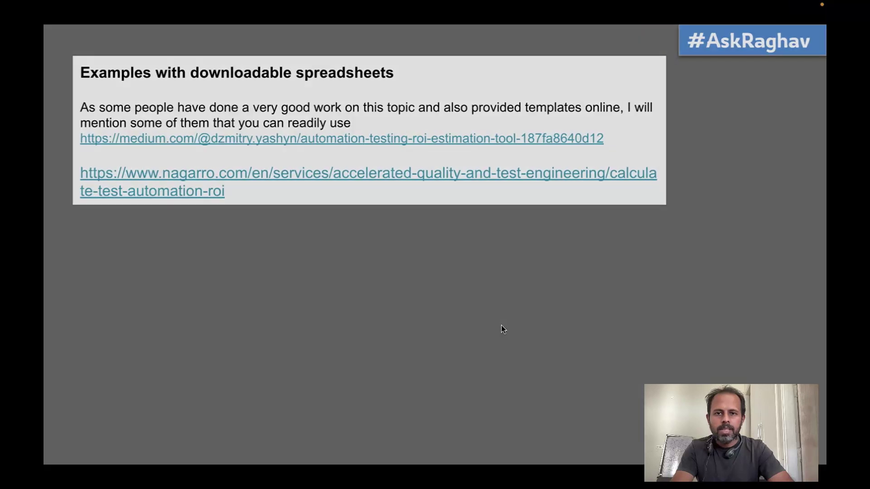
key(Right)
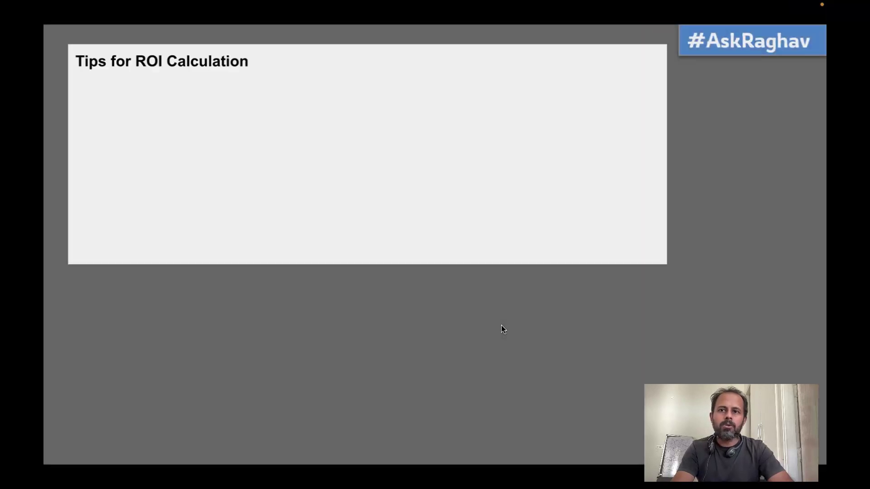
key(Right)
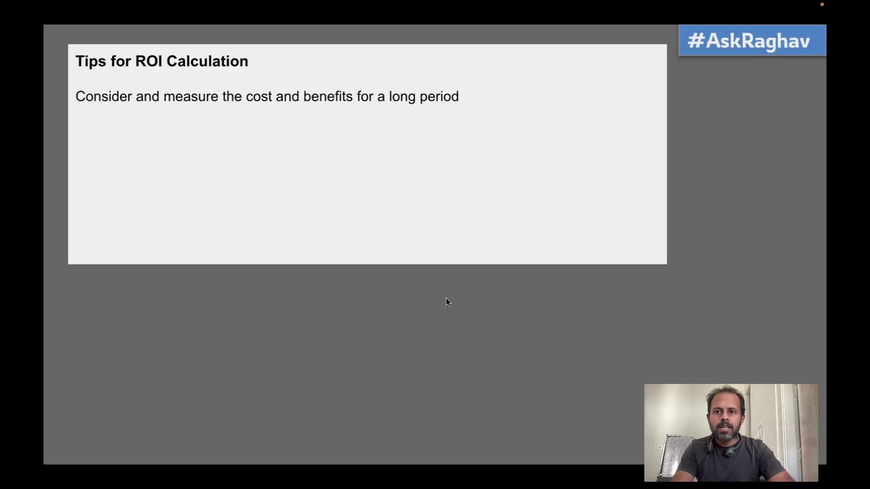